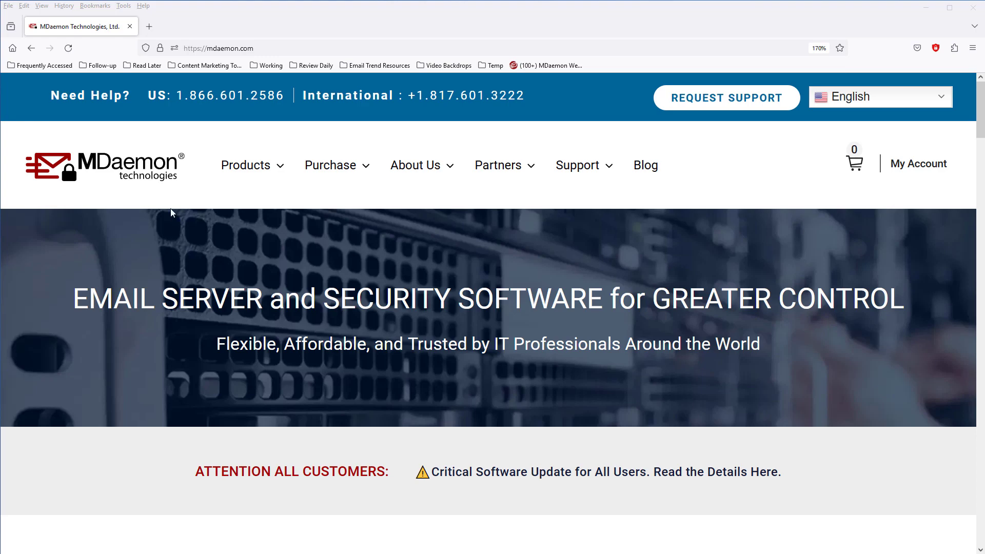
# Open the MDaemon System Requirements page and scroll through the minimum specs and example hardware table
pyautogui.click(261, 171)
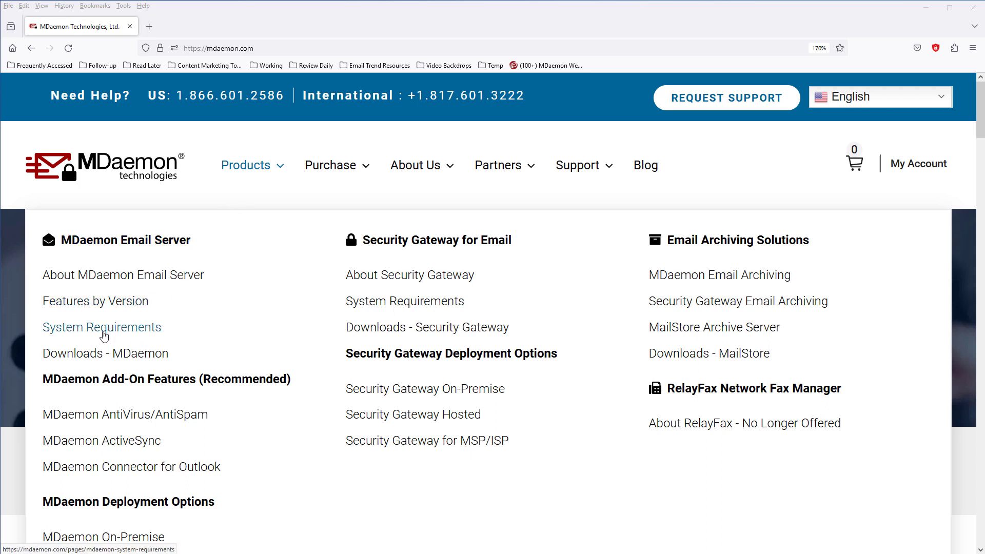
pyautogui.click(104, 335)
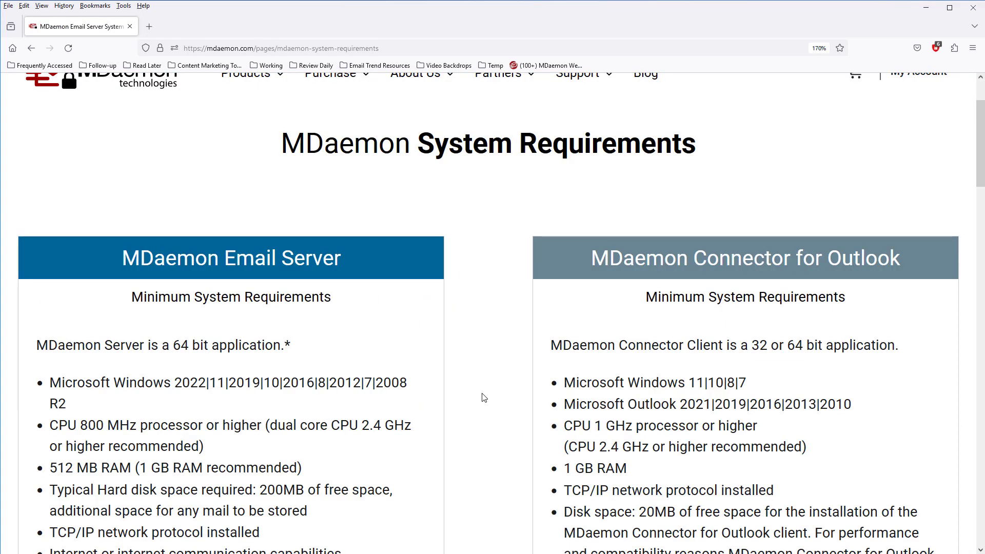
pyautogui.scroll(-5, 499, 213)
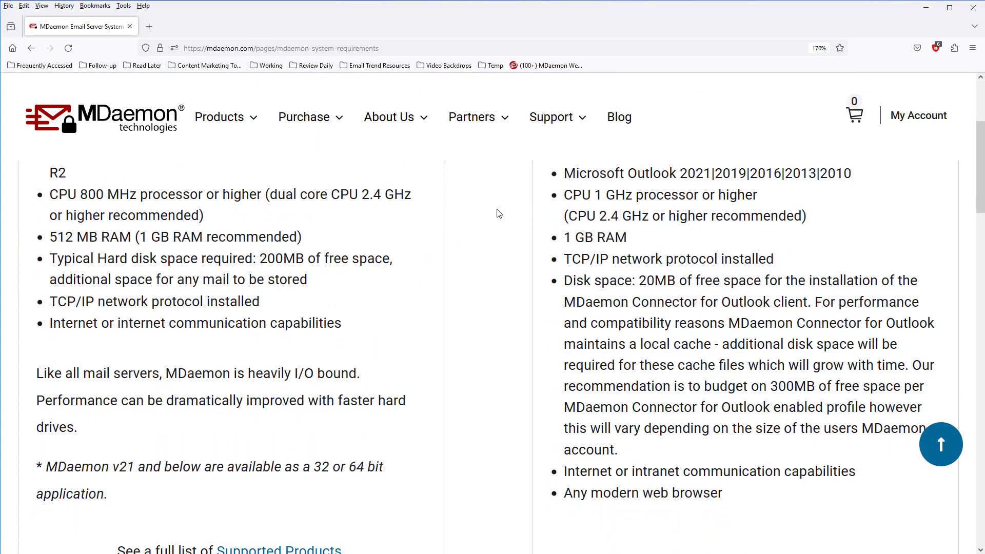
pyautogui.moveTo(981, 158); pyautogui.dragTo(975, 254)
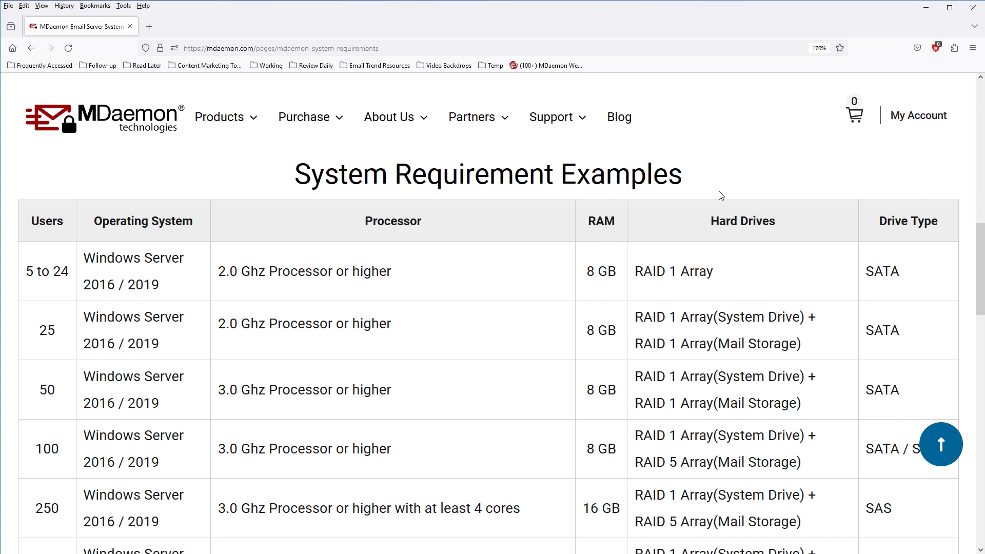
pyautogui.scroll(-7, 720, 196)
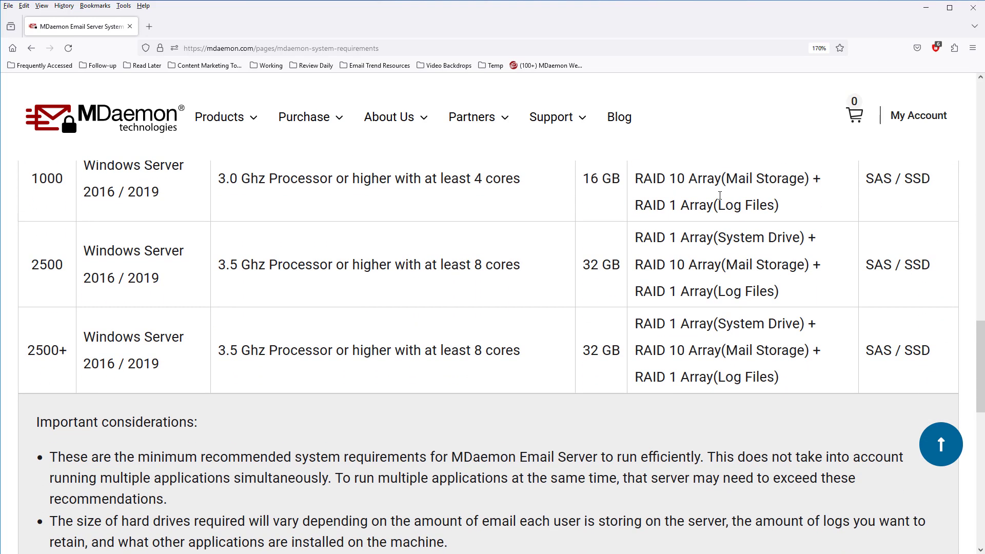
pyautogui.press('Home')
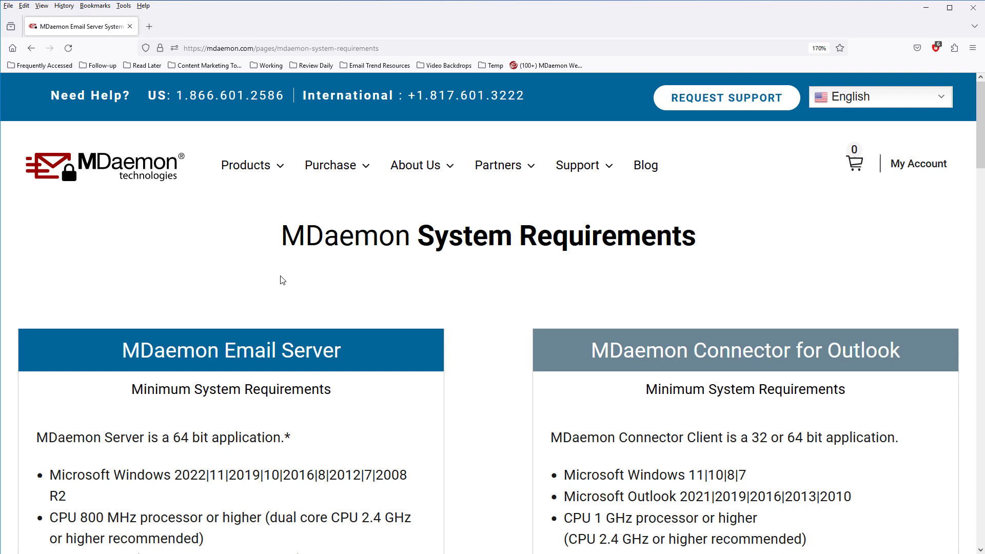
pyautogui.moveTo(243, 163)
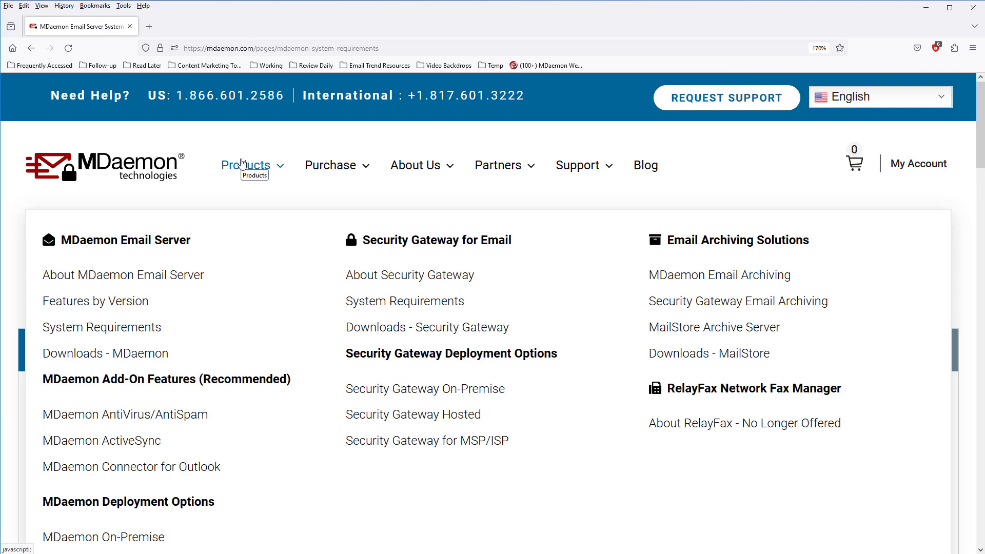
# From the MDaemon Downloads page, download the English 64-bit EXE installer
pyautogui.click(86, 360)
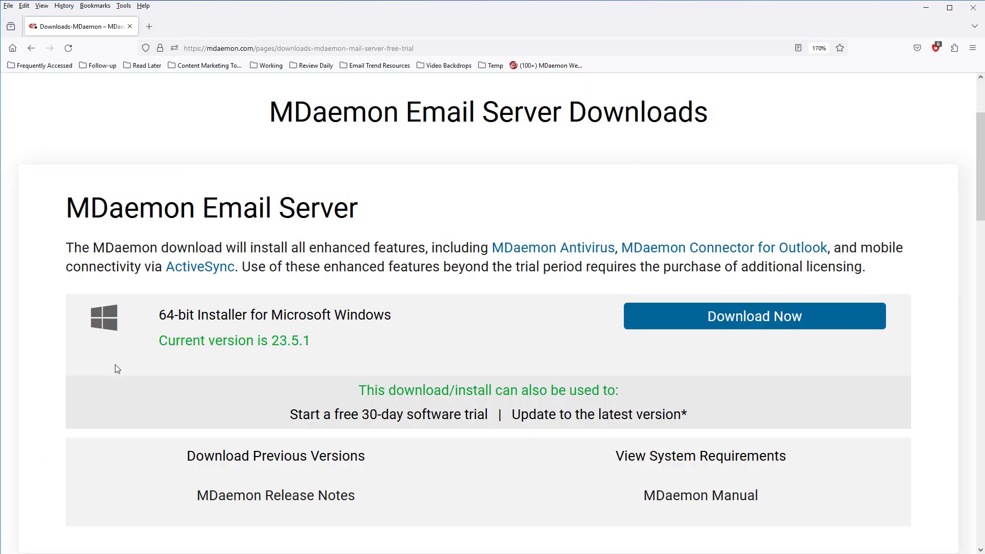
pyautogui.click(775, 329)
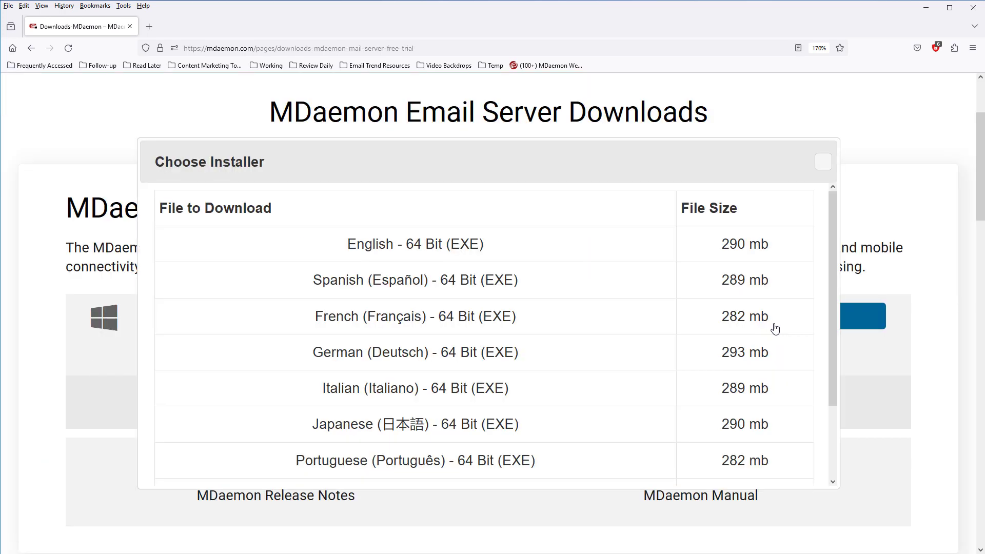
pyautogui.click(404, 251)
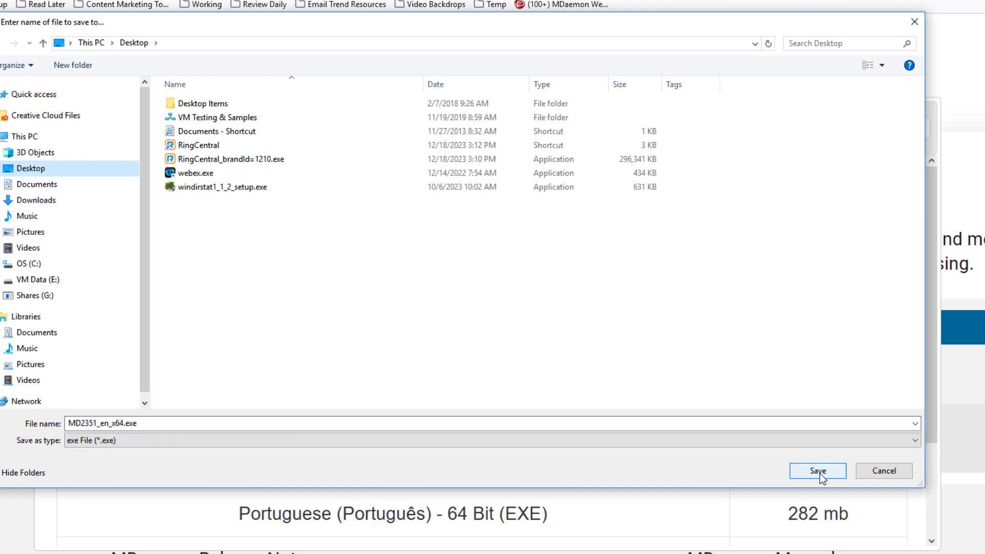
# Save MD2351_en_x64.exe to the Desktop, run it as administrator, and accept the licence agreement
pyautogui.click(819, 471)
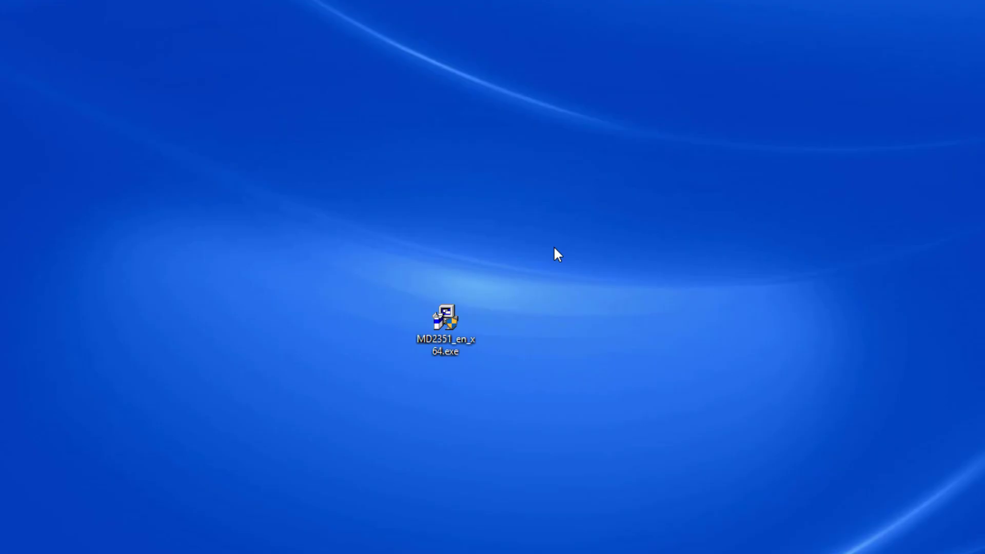
pyautogui.rightClick(451, 330)
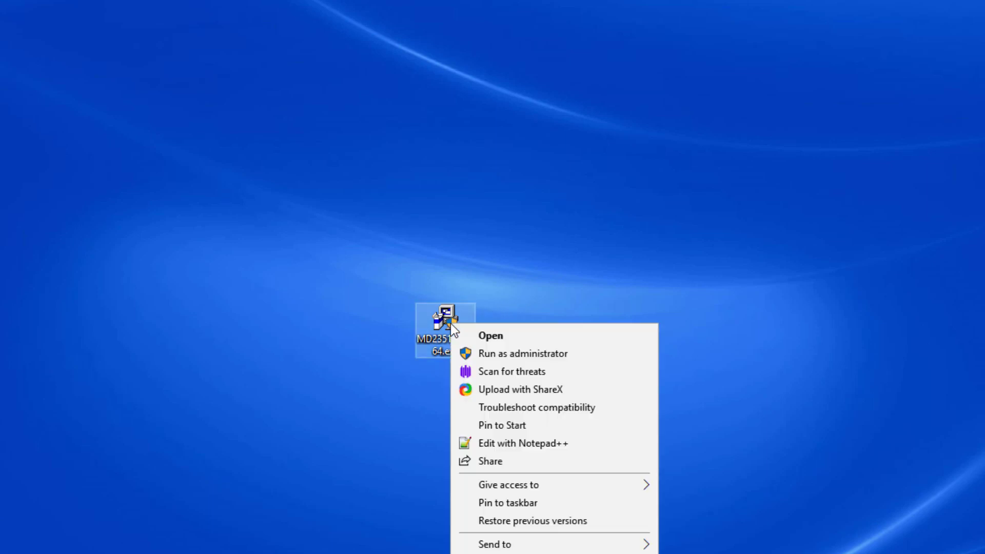
pyautogui.click(498, 354)
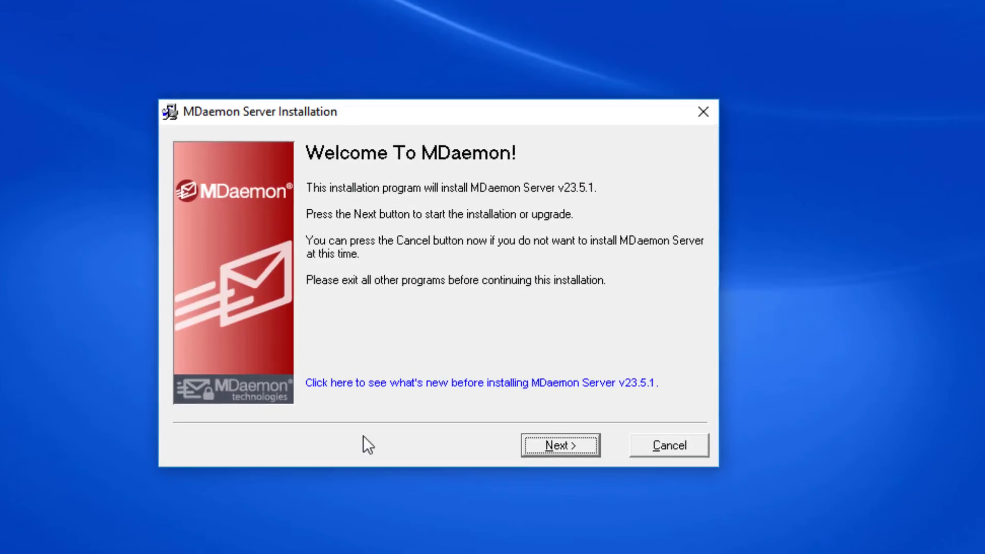
pyautogui.click(585, 457)
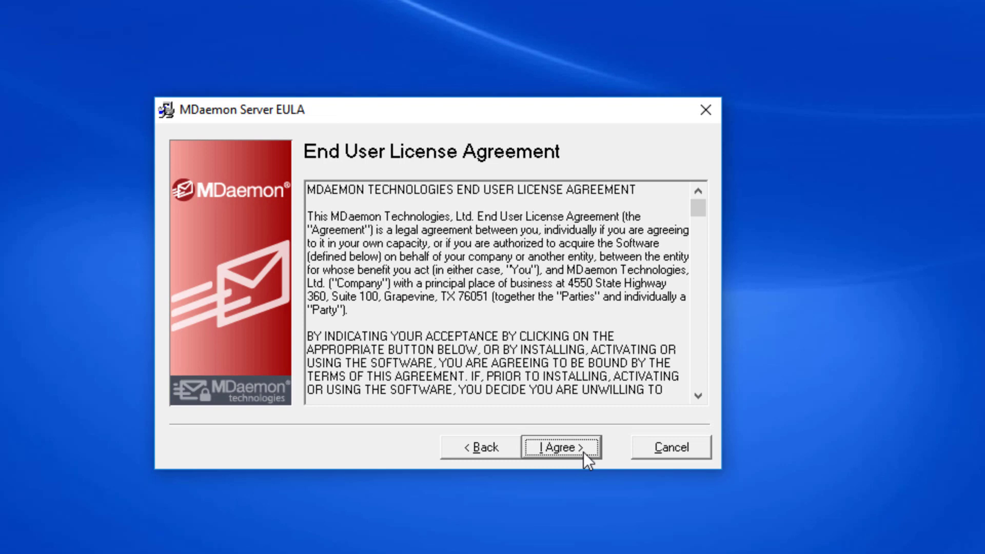
pyautogui.click(585, 457)
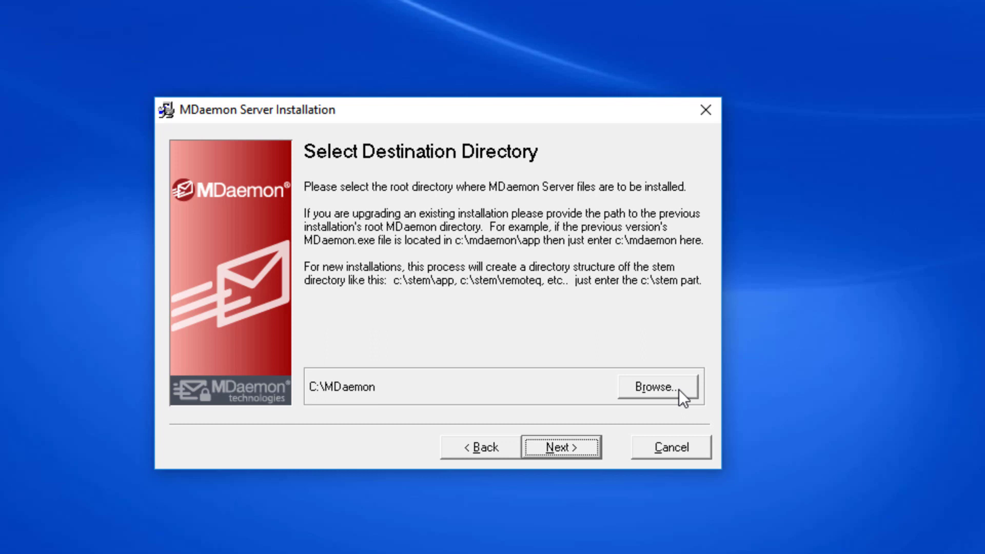
# Keep C:\MDaemon as the install folder and paste an existing registration key instead of using the free trial
pyautogui.click(565, 452)
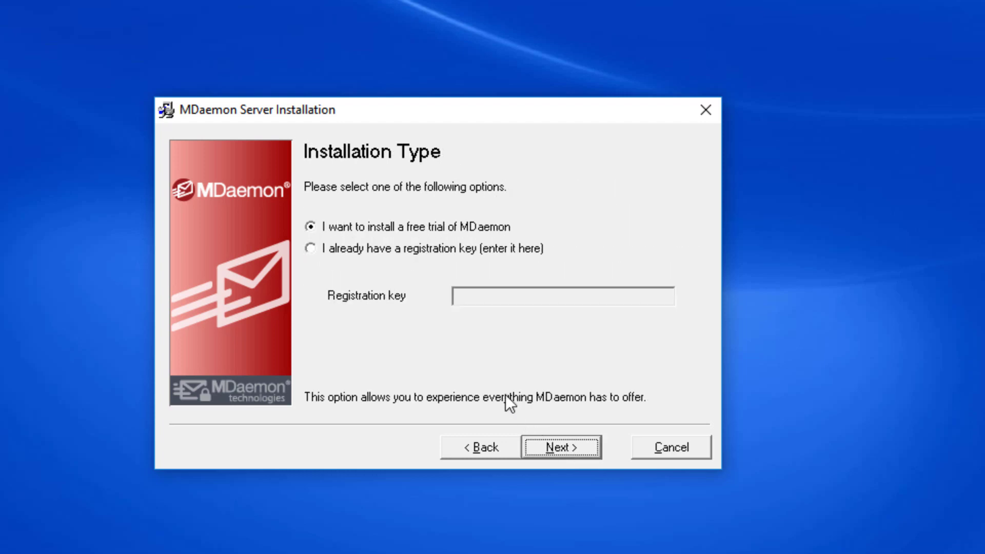
pyautogui.click(310, 253)
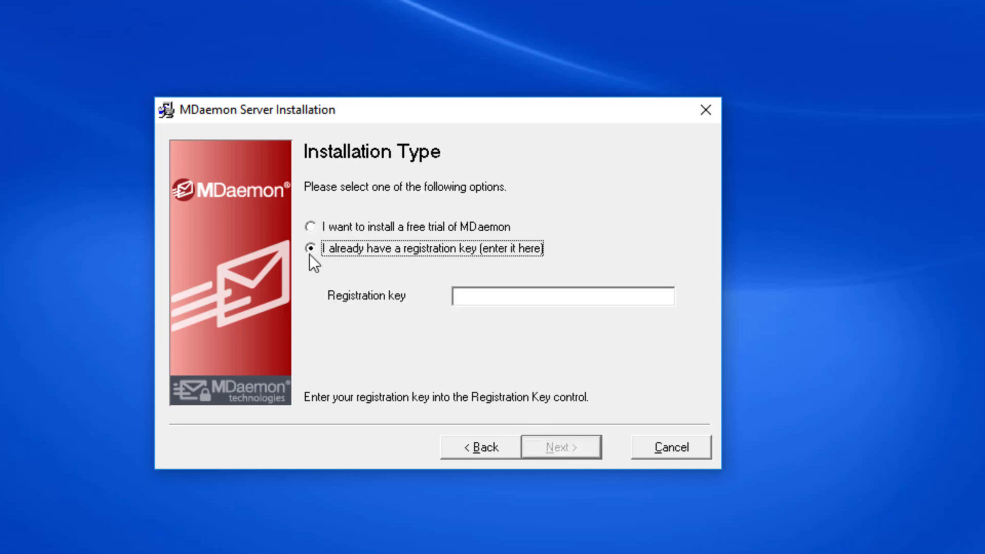
pyautogui.click(497, 299)
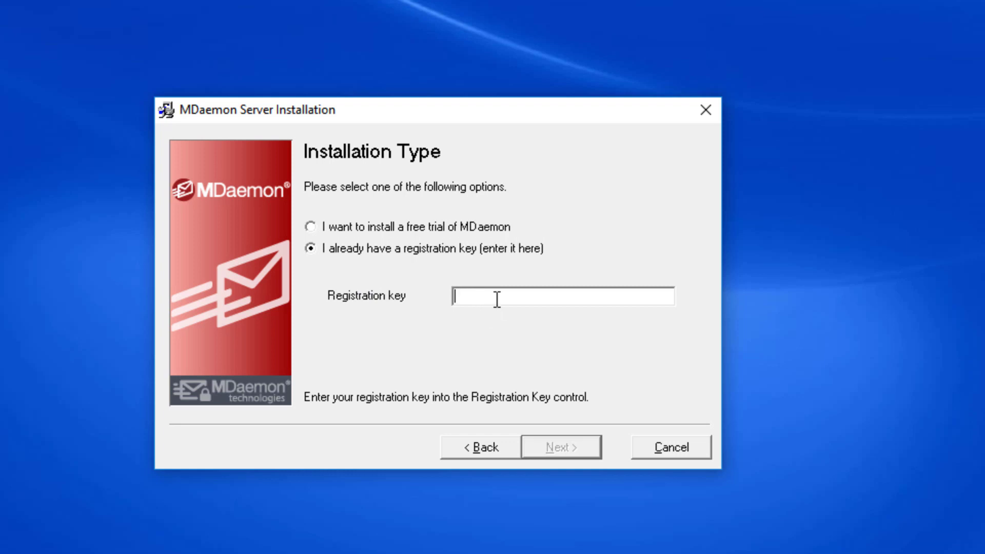
pyautogui.click(316, 231)
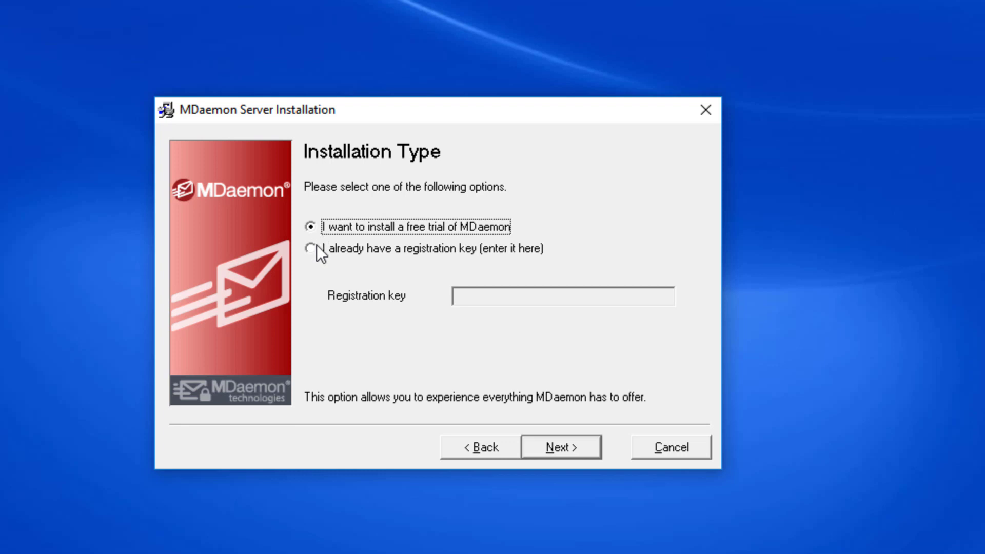
pyautogui.click(312, 250)
pyautogui.click(603, 301)
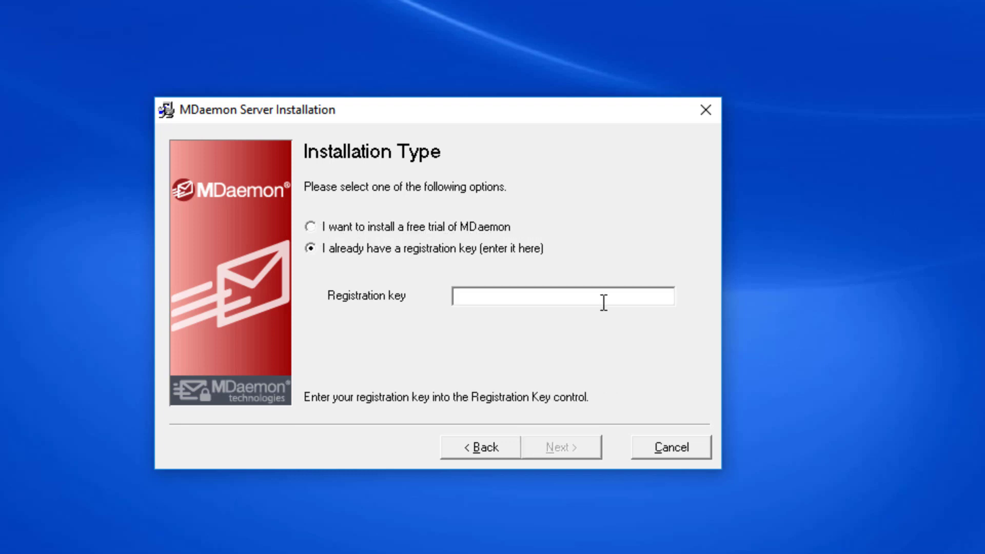
pyautogui.hotkey('ctrl', 'v')
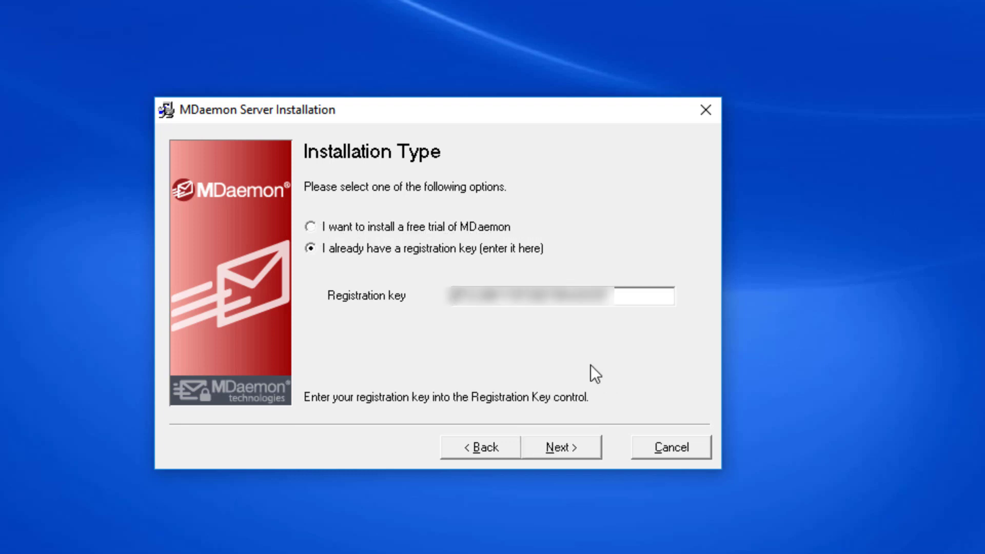
pyautogui.click(554, 454)
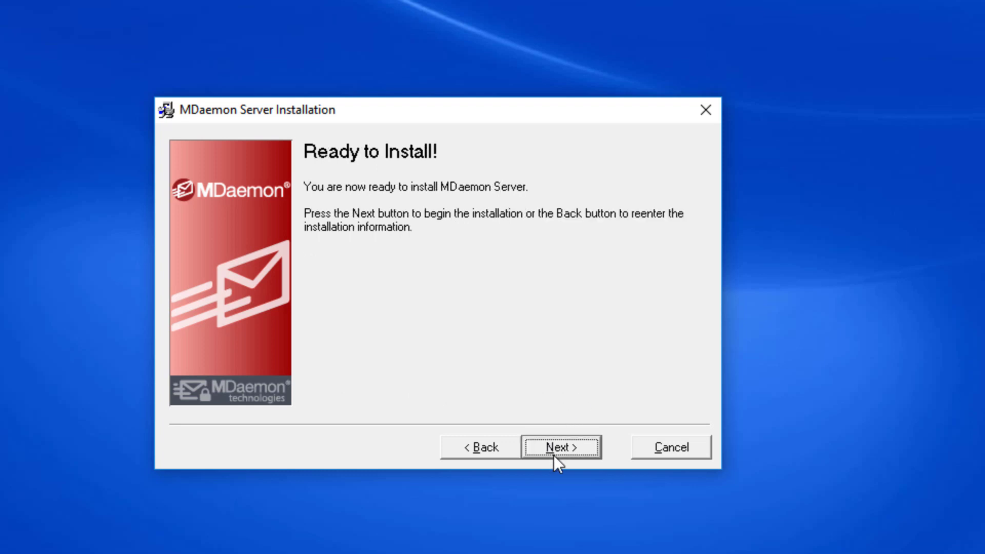
# Run the installation, then set domain company.test and IMAP/POP host mail.company.test
pyautogui.click(553, 454)
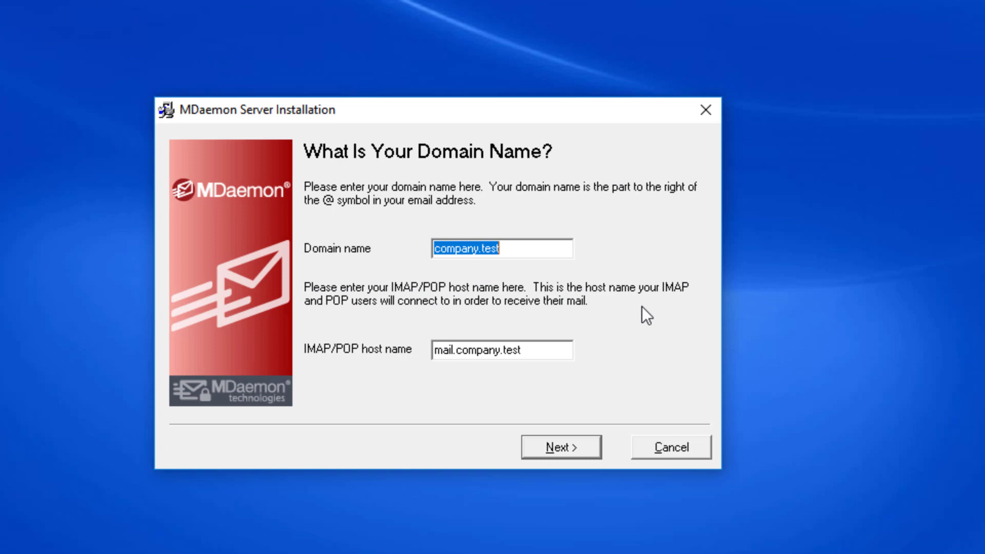
pyautogui.click(562, 253)
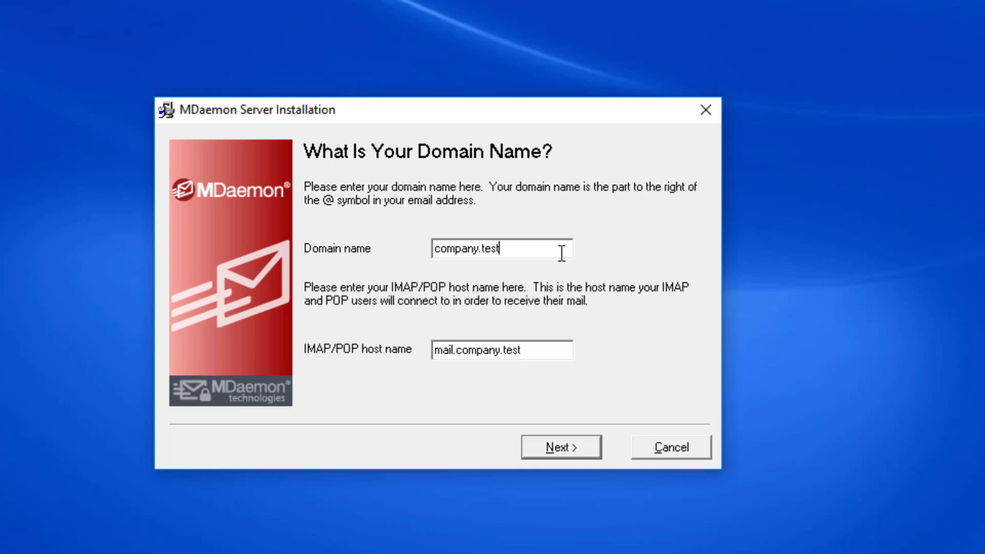
pyautogui.click(543, 354)
# Create the first account by entering the user's full name, mailbox name and password
pyautogui.click(574, 451)
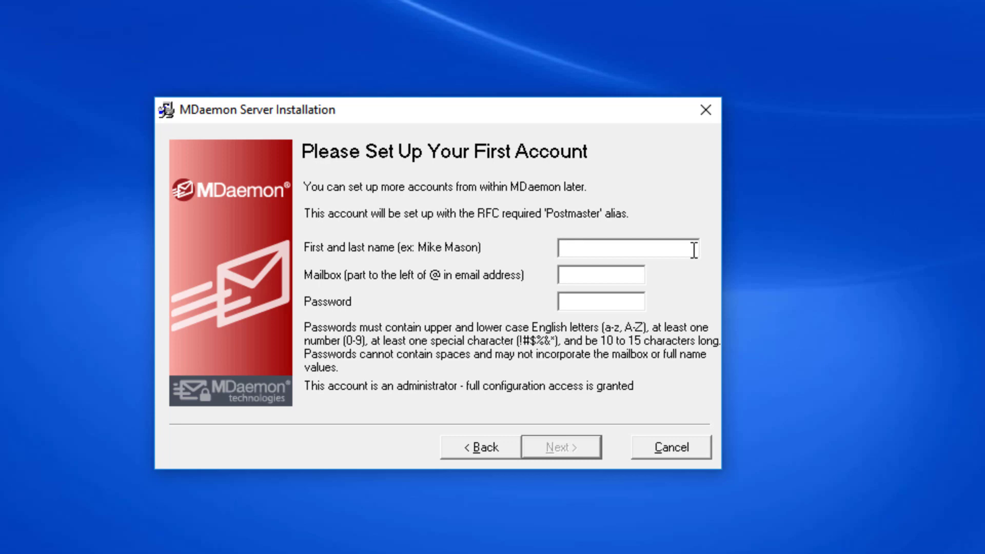
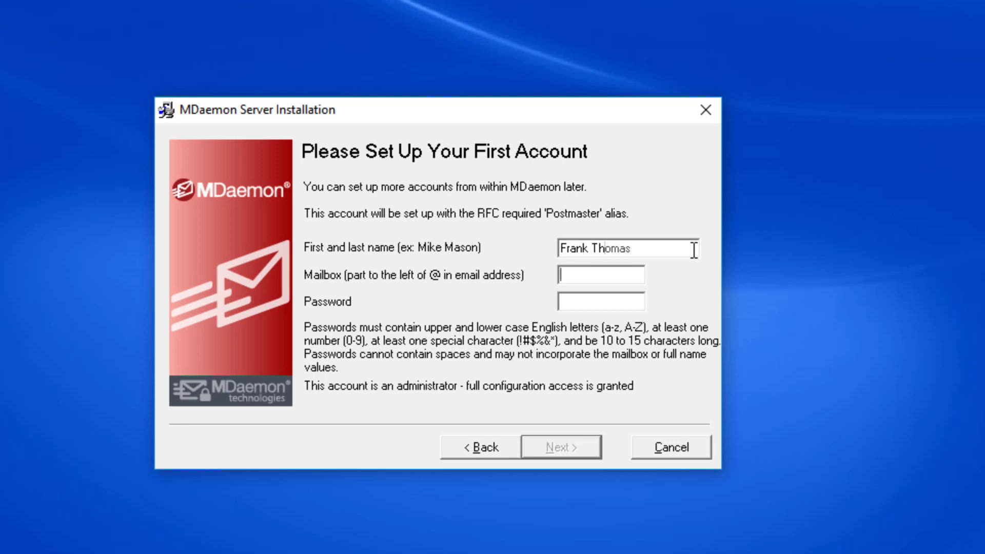
pyautogui.press('Tab')
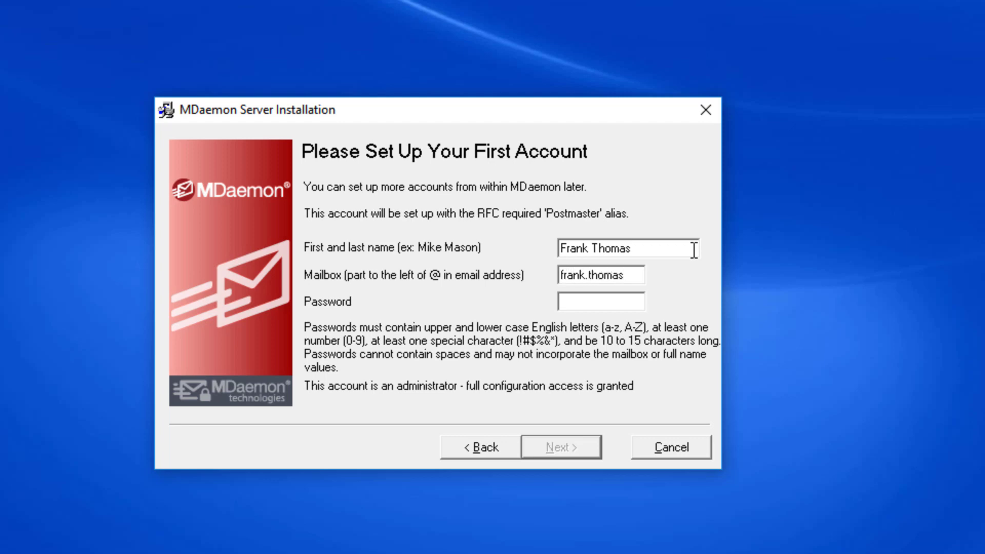
pyautogui.press('Tab')
pyautogui.write('**********')
pyautogui.click(553, 454)
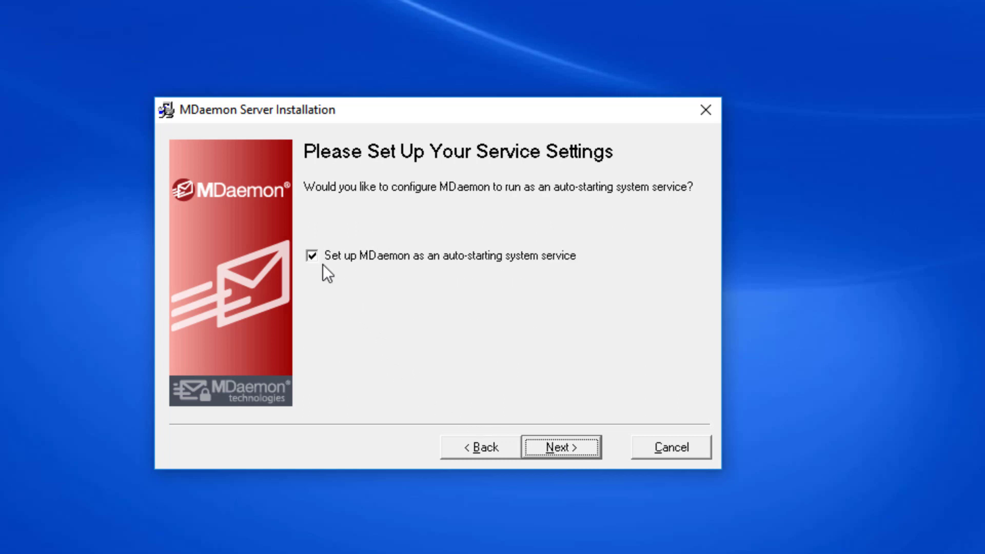
# Install MDaemon as an auto-starting service, finish the wizard, answer the restart prompt and dismiss the trial notice
pyautogui.click(561, 454)
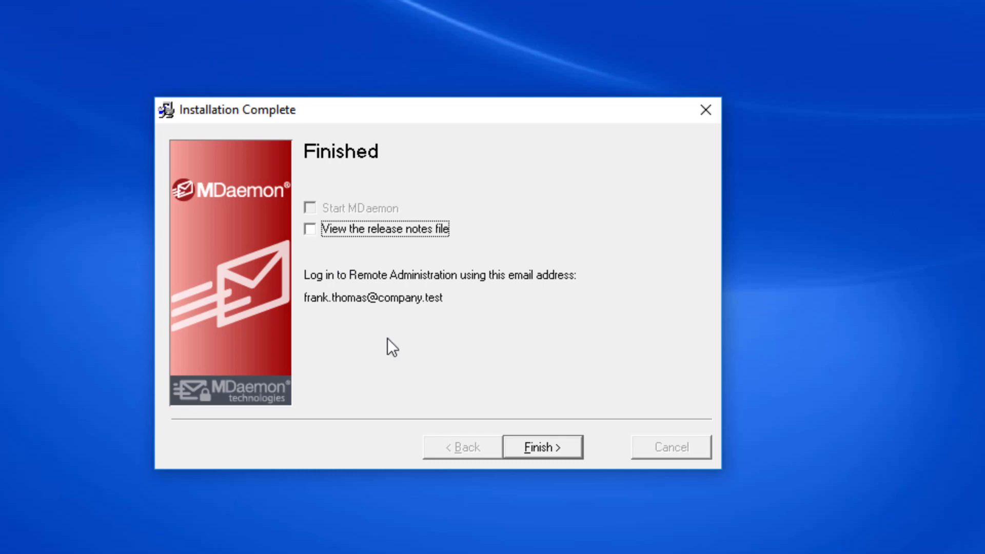
pyautogui.click(540, 448)
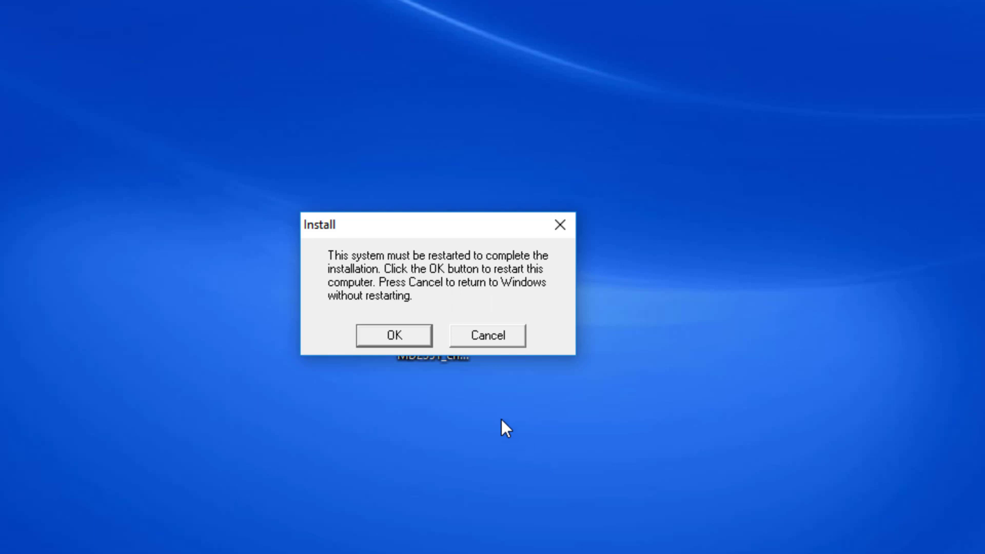
pyautogui.click(395, 336)
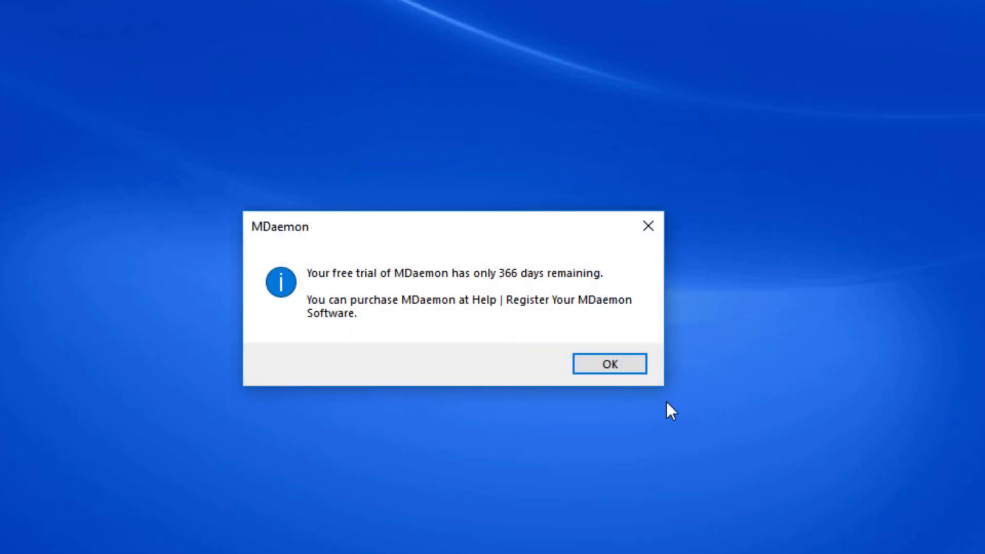
pyautogui.click(612, 371)
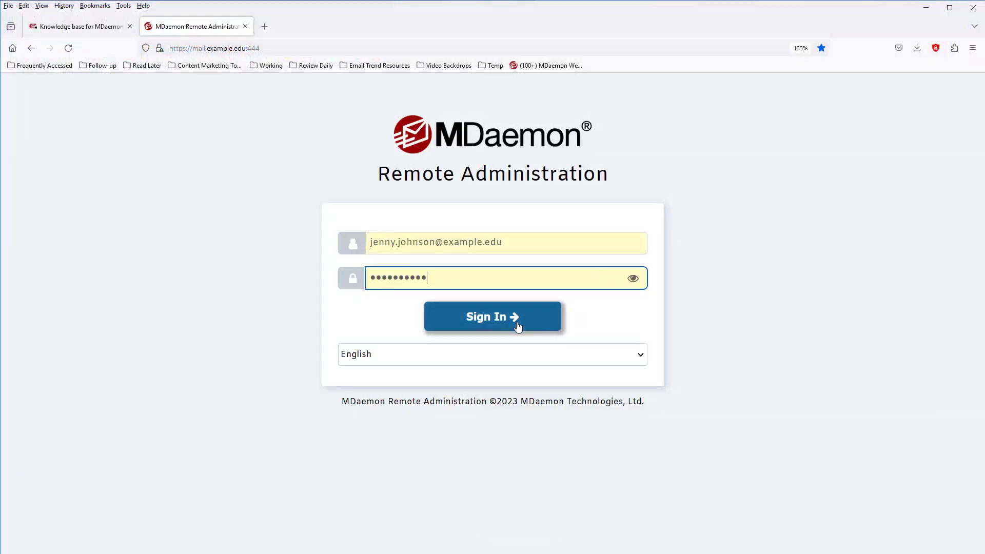
# Sign in to MDaemon Remote Administration with the entered admin credentials
pyautogui.click(518, 327)
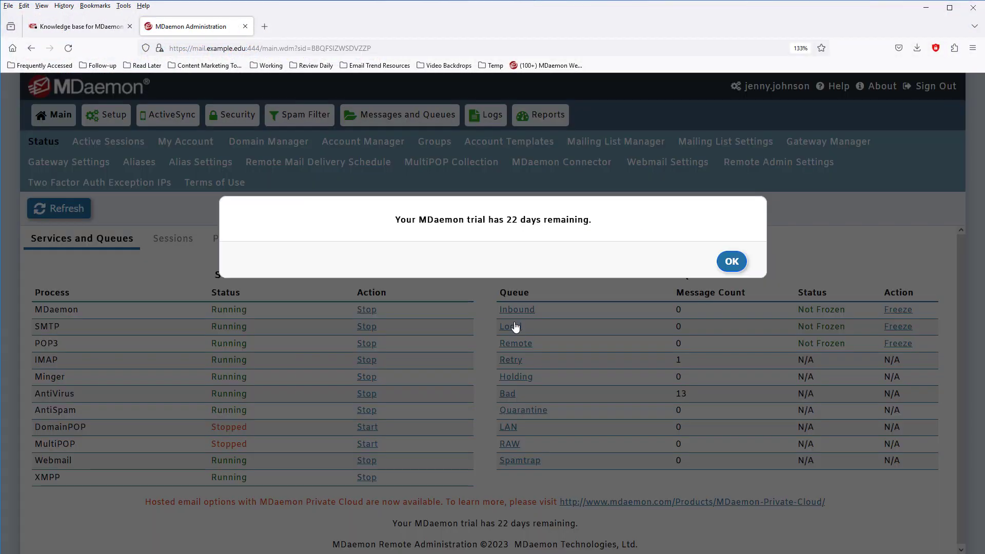